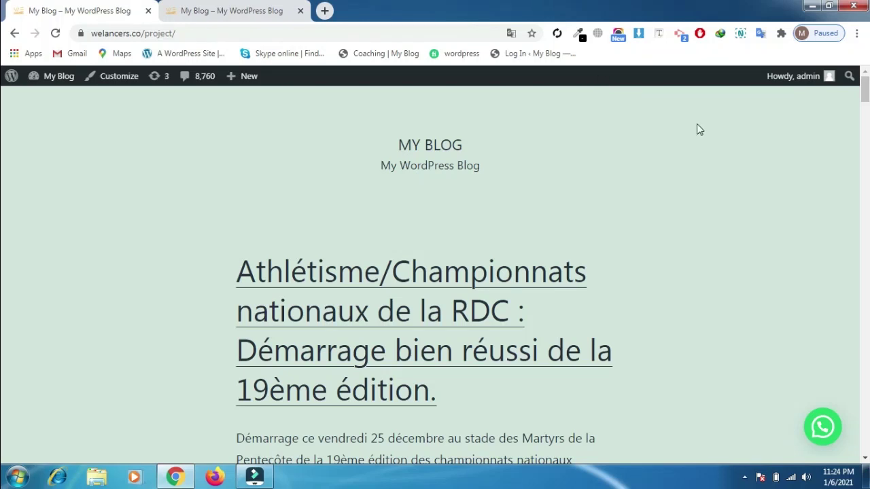
Scroll down and back up the athletics championship blog post page
scroll(865, 95, down, 3)
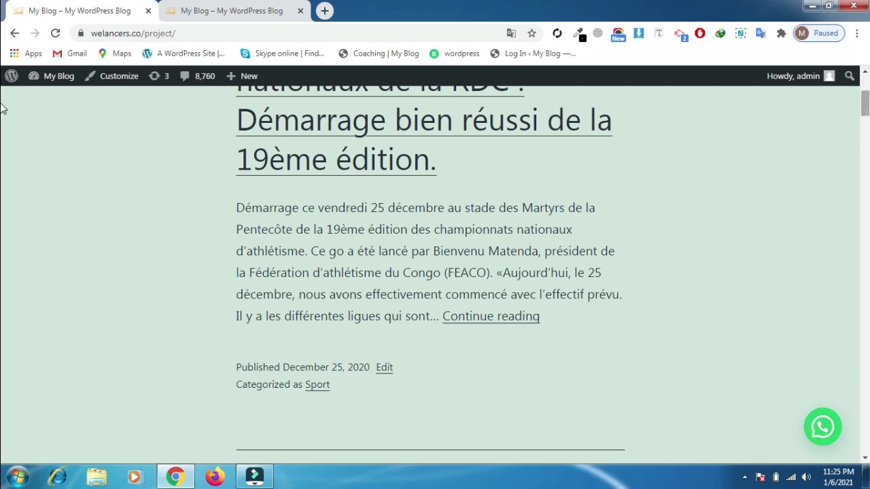
scroll(3, 101, up, 1)
scroll(3, 100, up, 3)
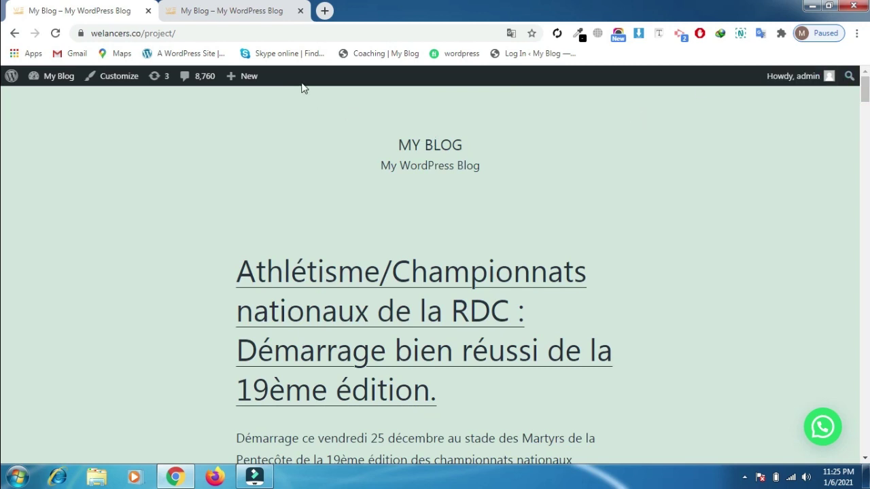
Switch to the Wild Masters site tab and open its admin Dashboard from My Blog
click(268, 7)
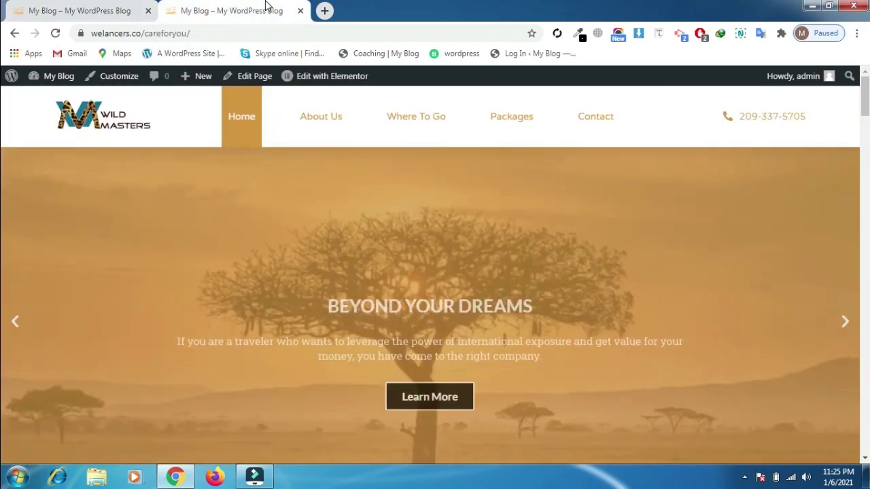
mouse_move(68, 83)
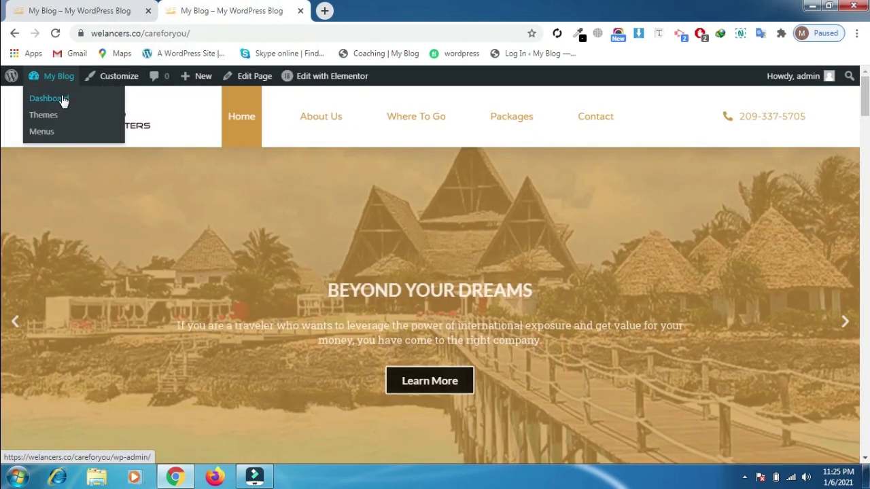
click(63, 99)
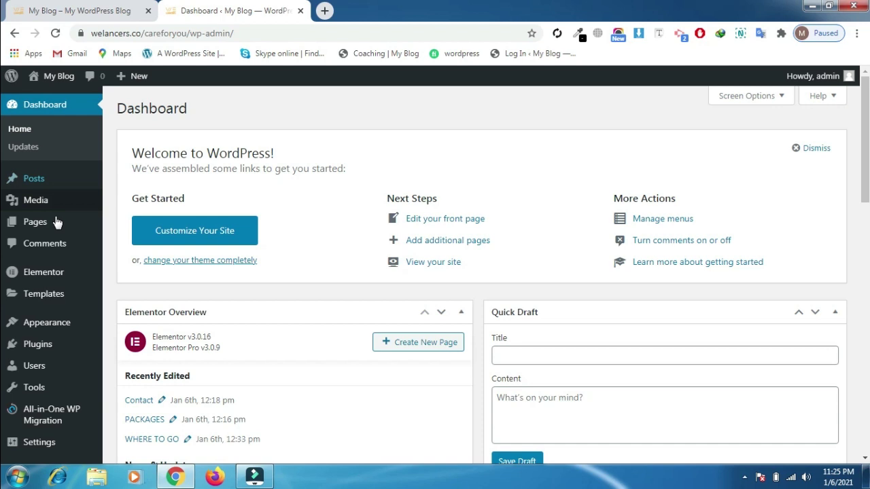
Search the plugin directory under Plugins > Add New for 'whatsapp'
click(37, 345)
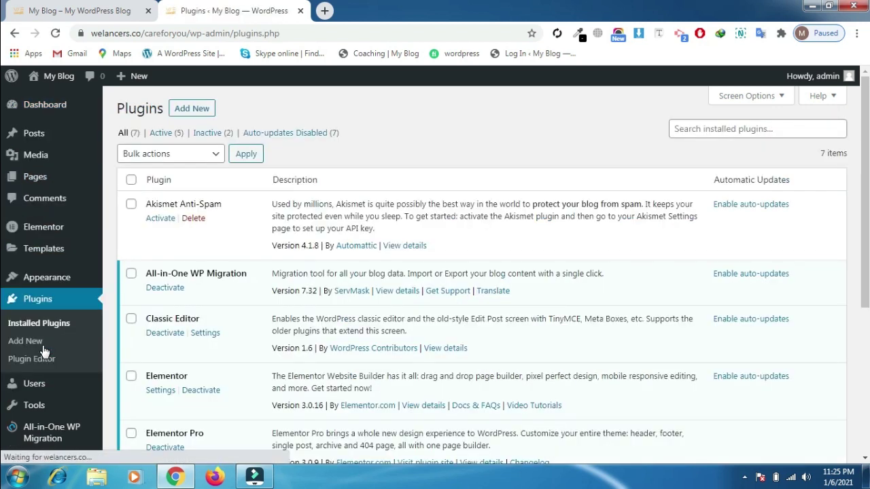
click(189, 113)
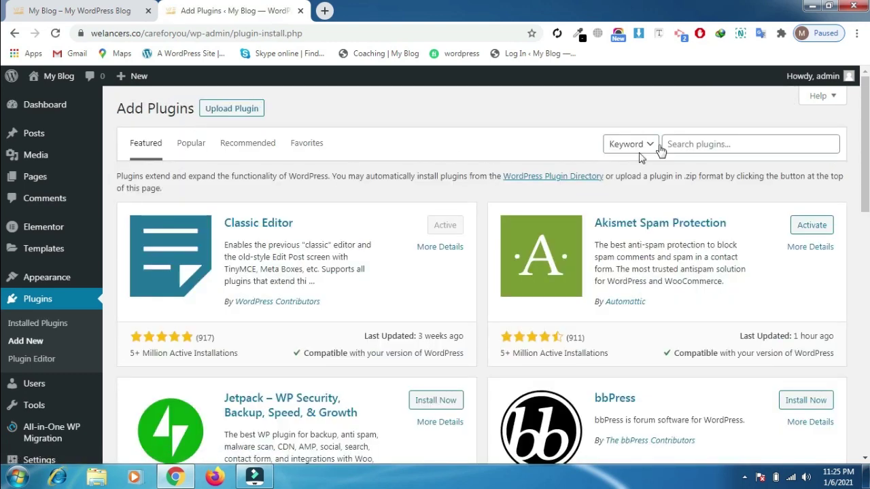
click(689, 142)
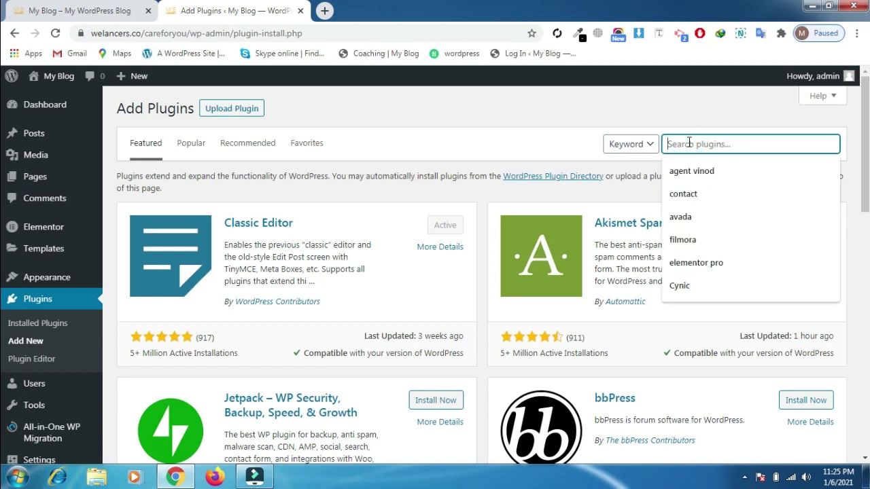
text(what)
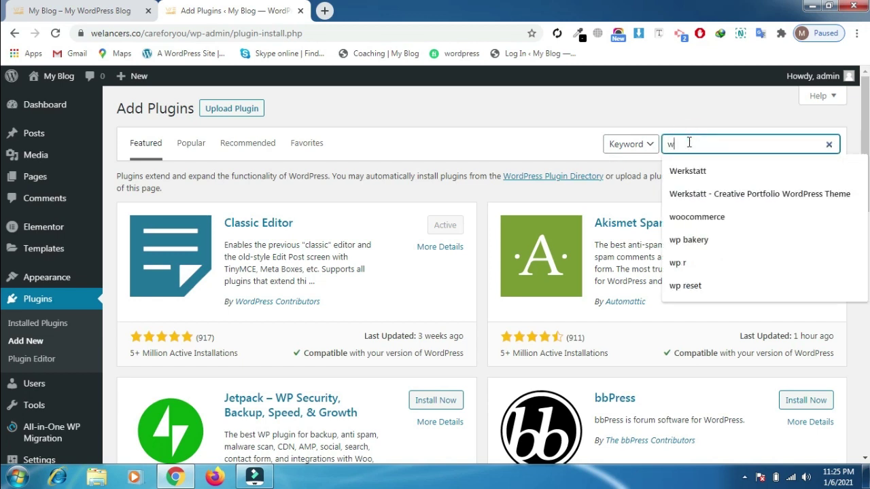
text(sapp)
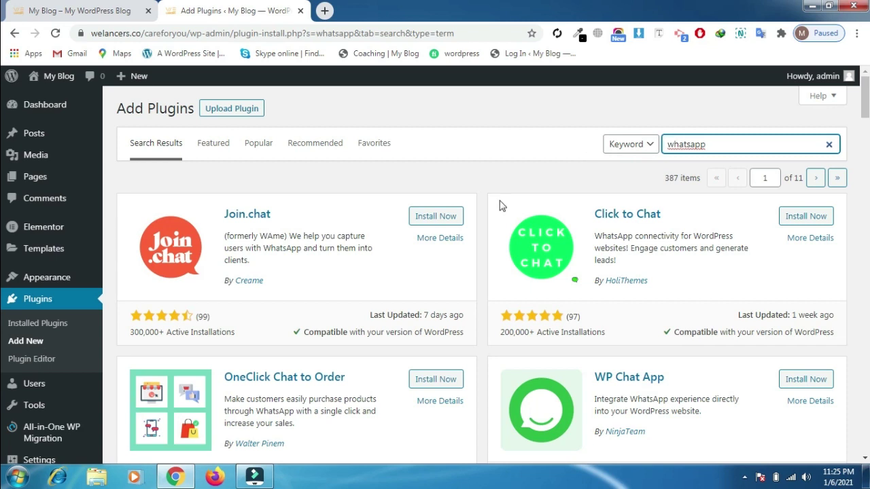
Install and activate Join.chat, then locate its row in the installed plugins list
click(440, 217)
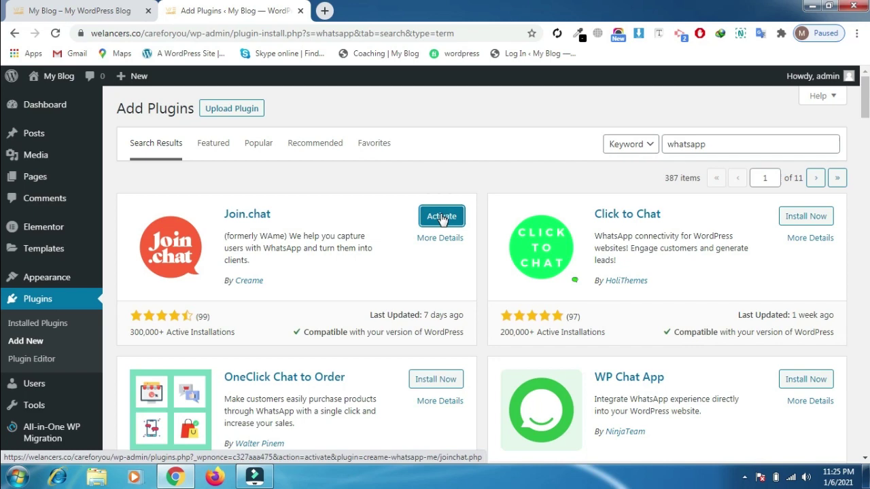
click(442, 217)
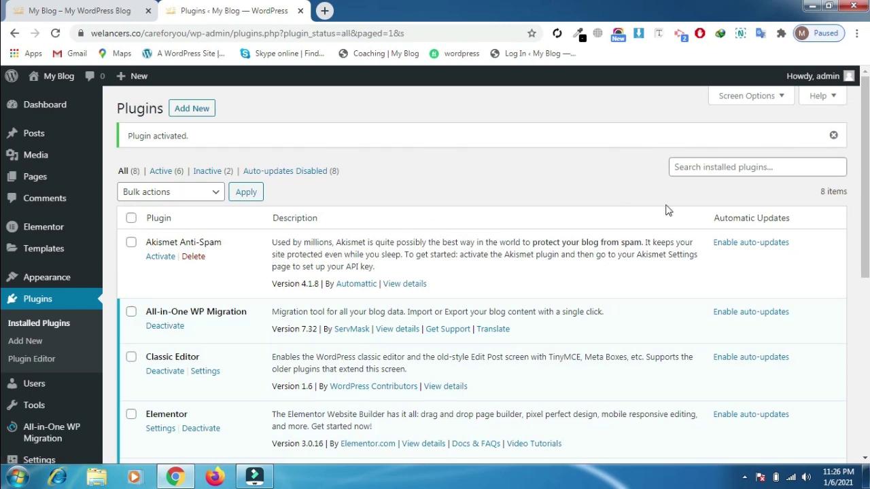
scroll(865, 177, down, 3)
scroll(1, 291, down, 3)
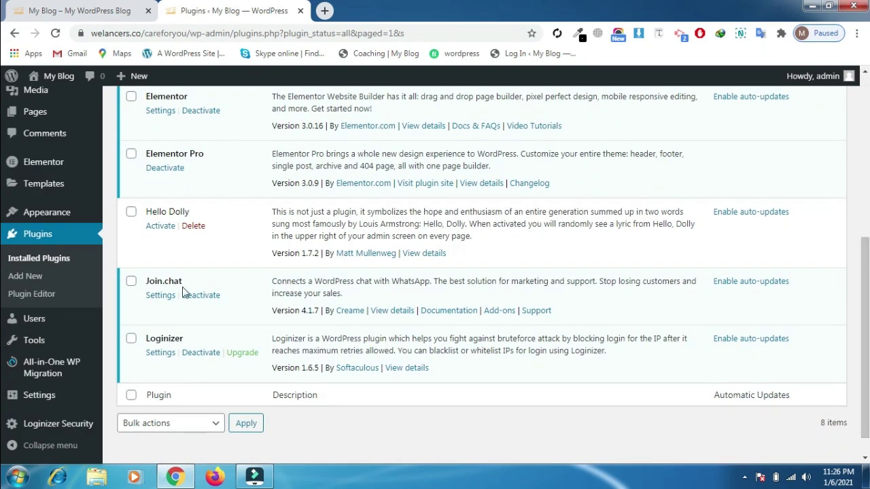
Enter the contact phone number in Join.chat's Telephone field and save the settings
click(162, 297)
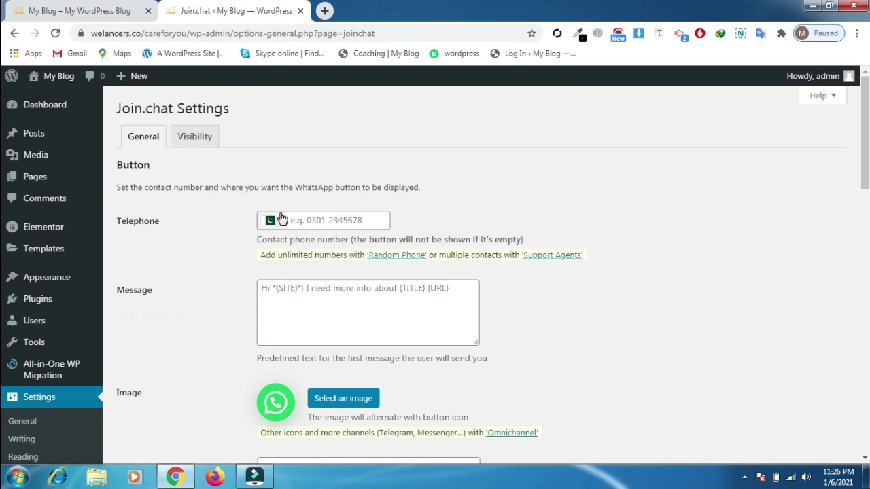
click(306, 216)
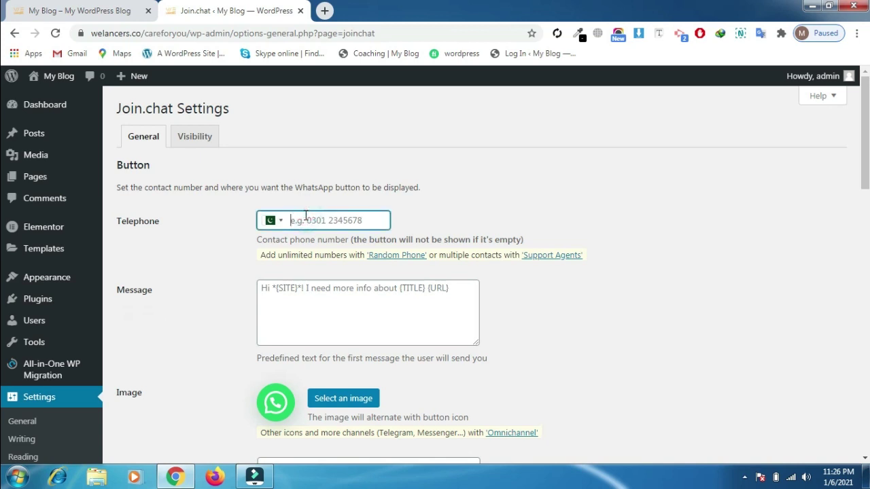
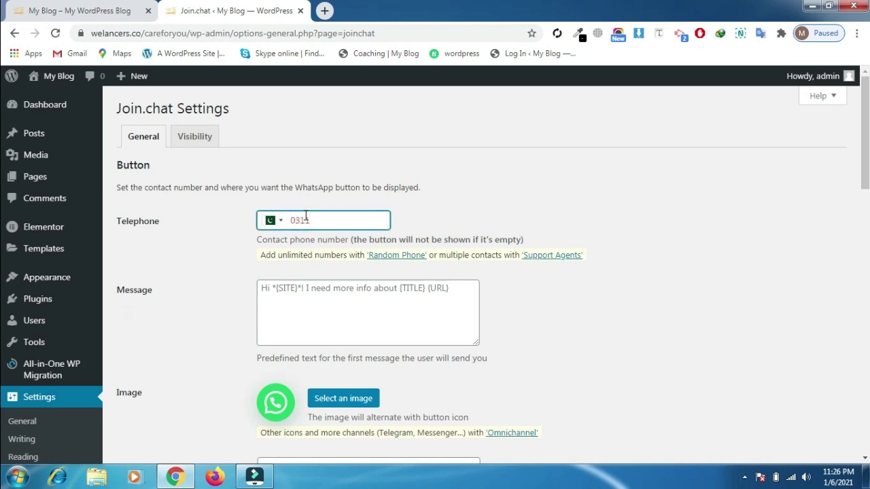
scroll(2, 136, down, 1)
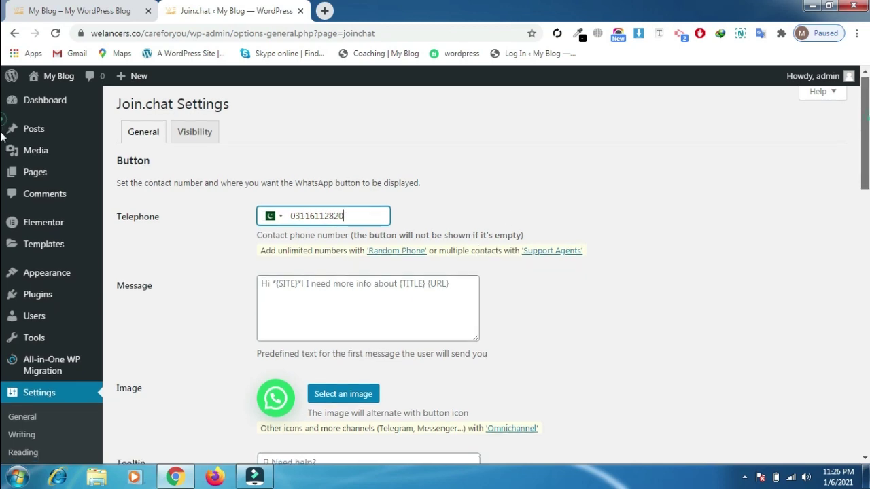
scroll(3, 136, down, 15)
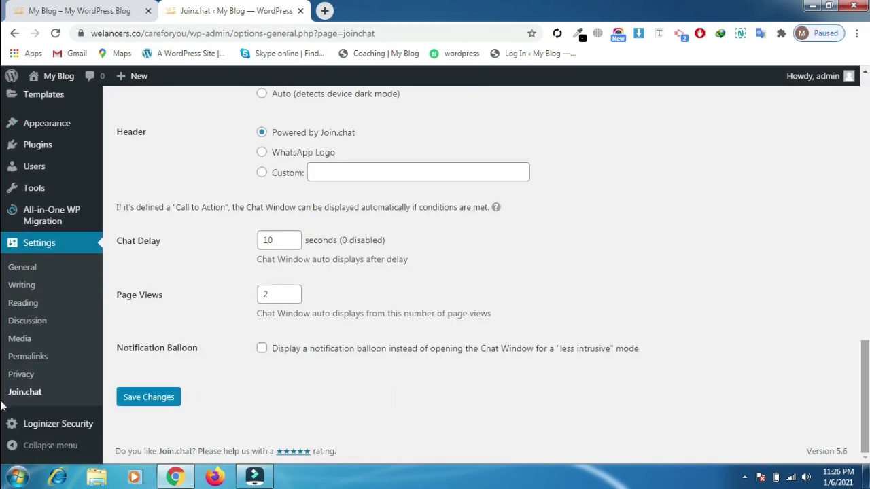
click(150, 397)
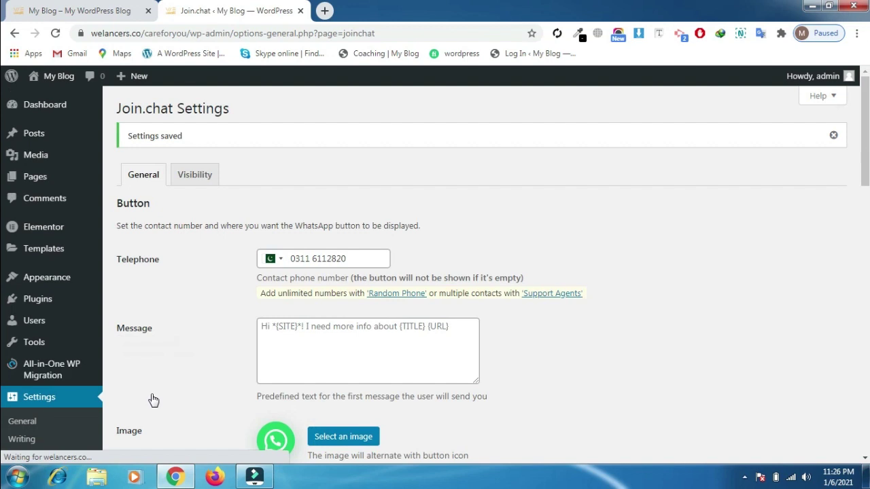
Open the Wild Masters front page in a new tab and check it shows the WhatsApp button
right_click(71, 85)
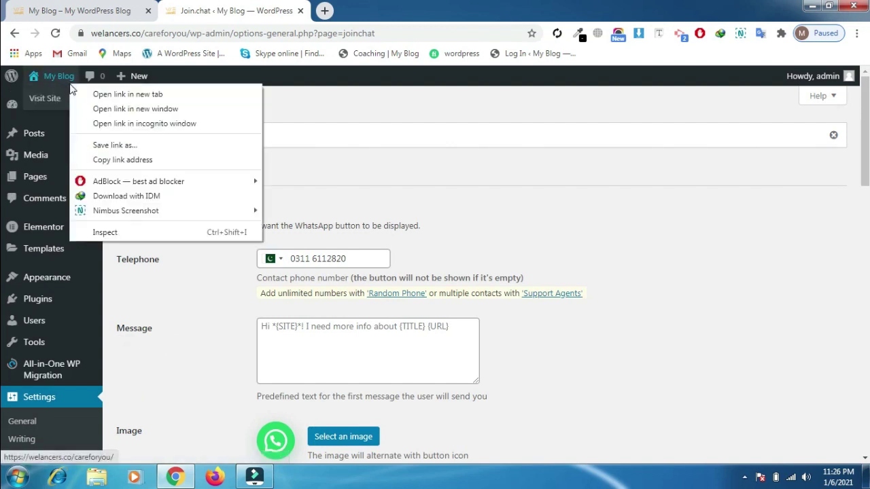
click(77, 95)
click(371, 6)
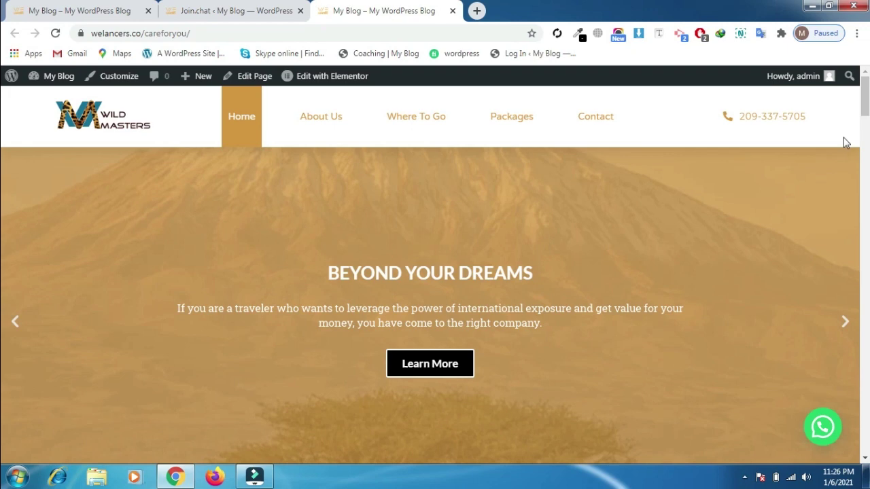
scroll(3, 112, down, 3)
scroll(7, 109, up, 3)
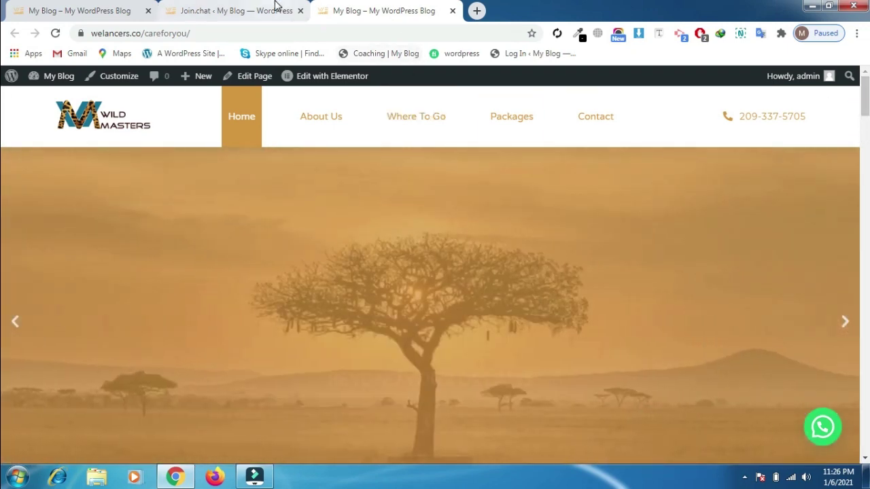
In the Join.chat settings, tick 'Open WhatsApp Web directly on desktop'
click(276, 8)
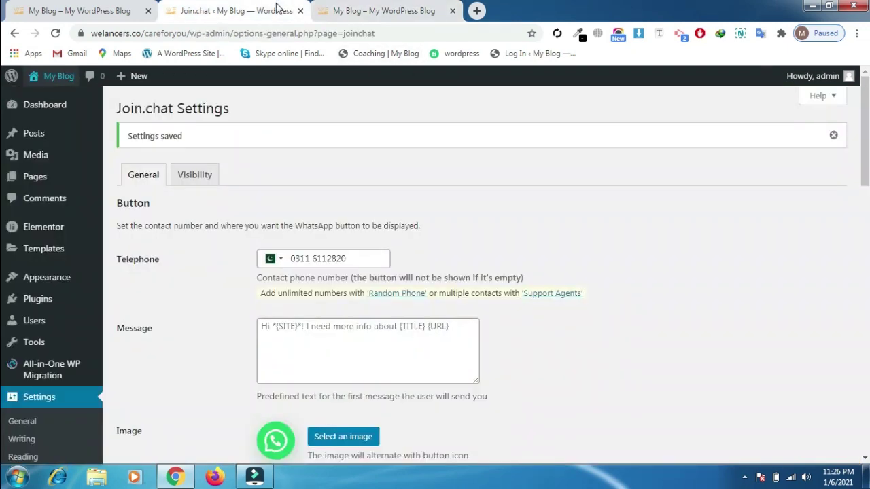
scroll(4, 133, down, 2)
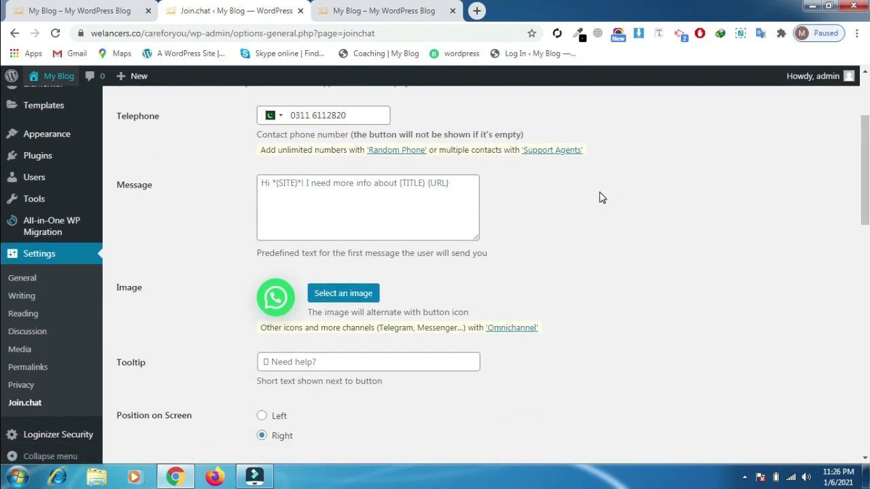
mouse_move(448, 216)
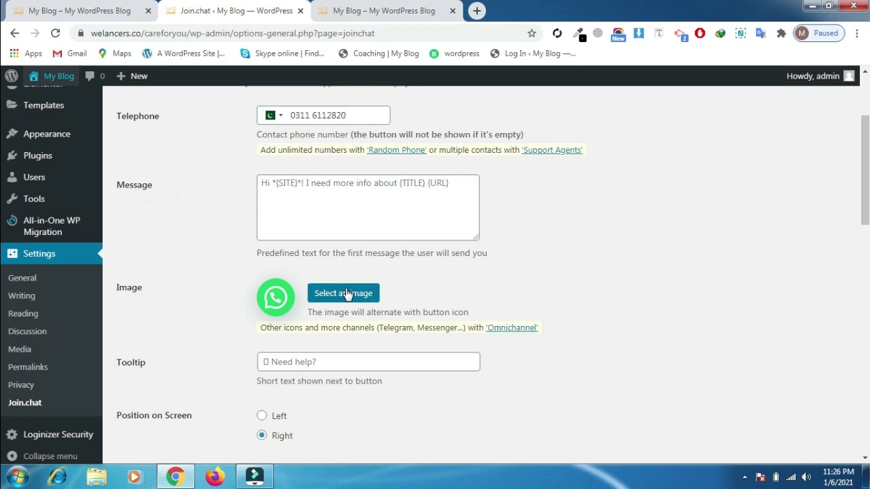
scroll(2, 232, down, 3)
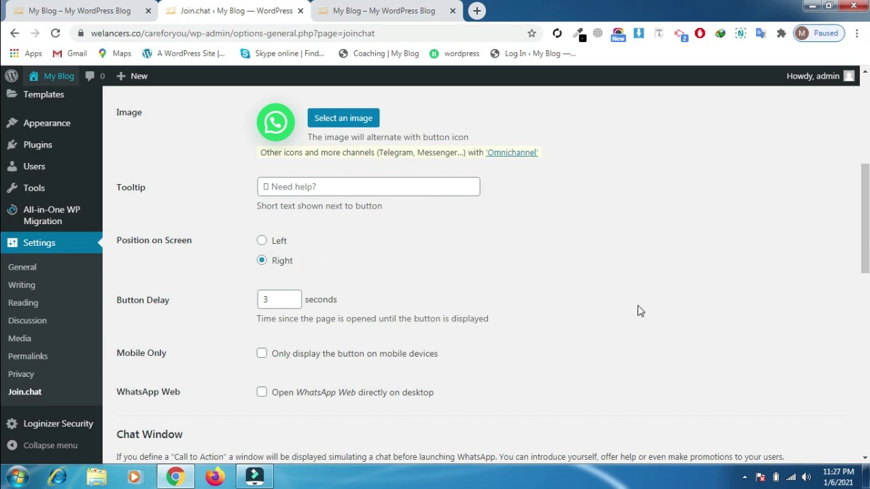
drag(866, 224, 866, 267)
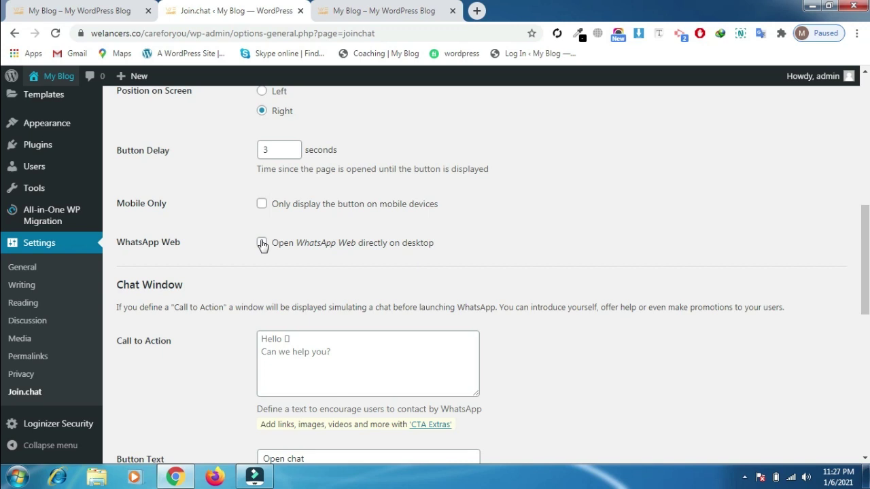
click(261, 244)
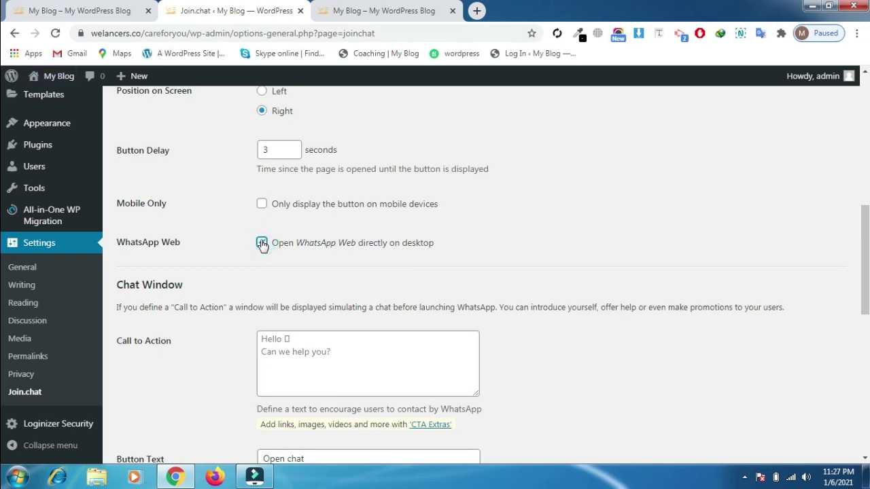
Keep the default Chat Window options (10-second delay, 2 page views) and save the settings
scroll(3, 279, down, 3)
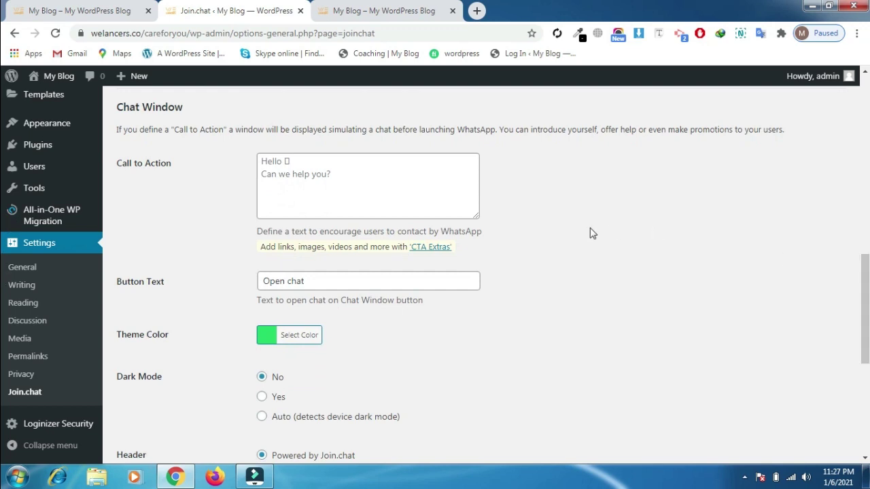
mouse_move(421, 189)
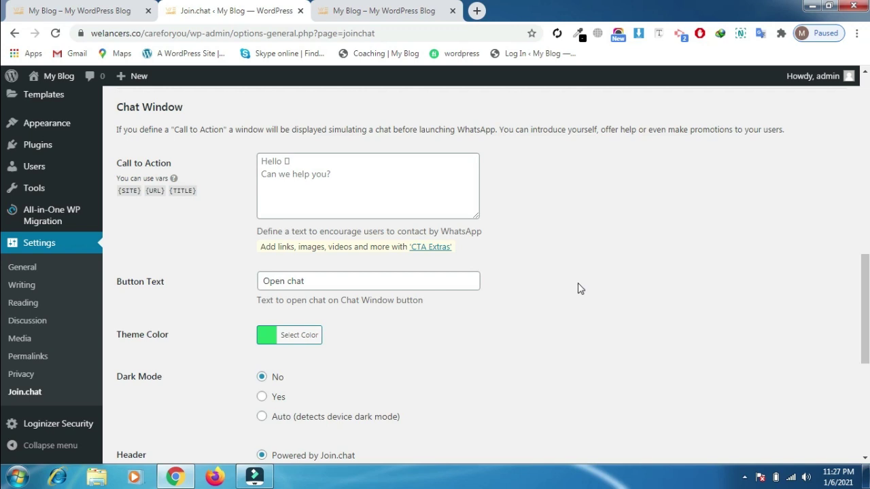
scroll(2, 320, down, 2)
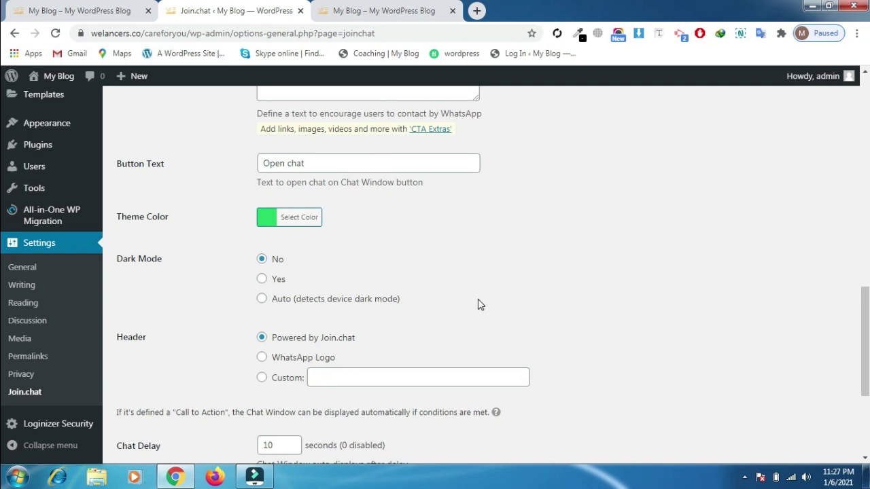
scroll(1, 368, down, 3)
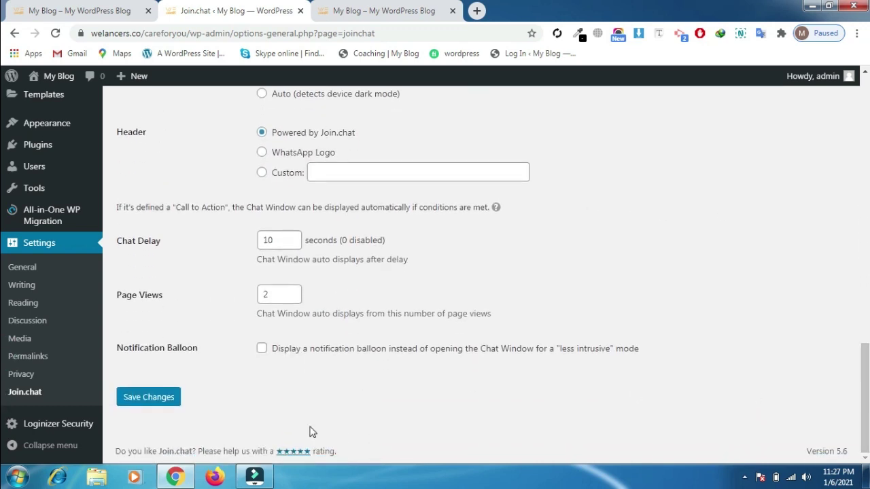
click(169, 399)
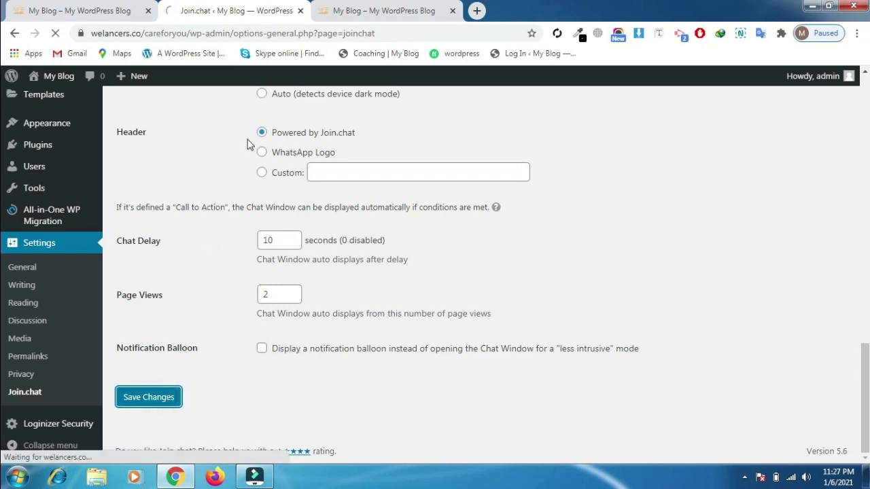
Return to the Wild Masters front-page tab and scroll to confirm the green WhatsApp button
click(365, 6)
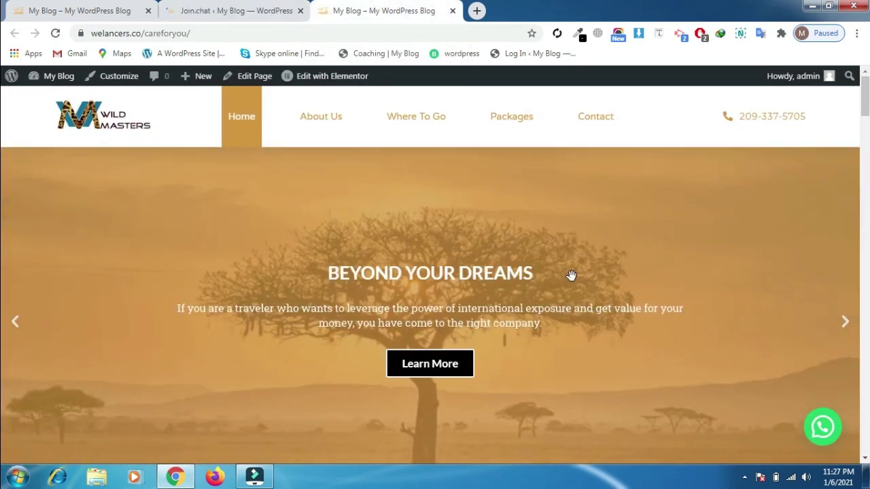
scroll(2, 156, down, 6)
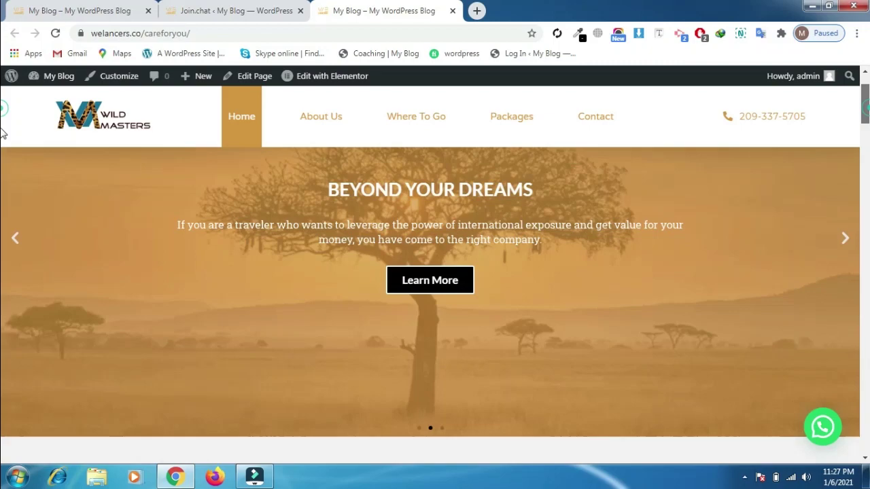
scroll(2, 157, up, 8)
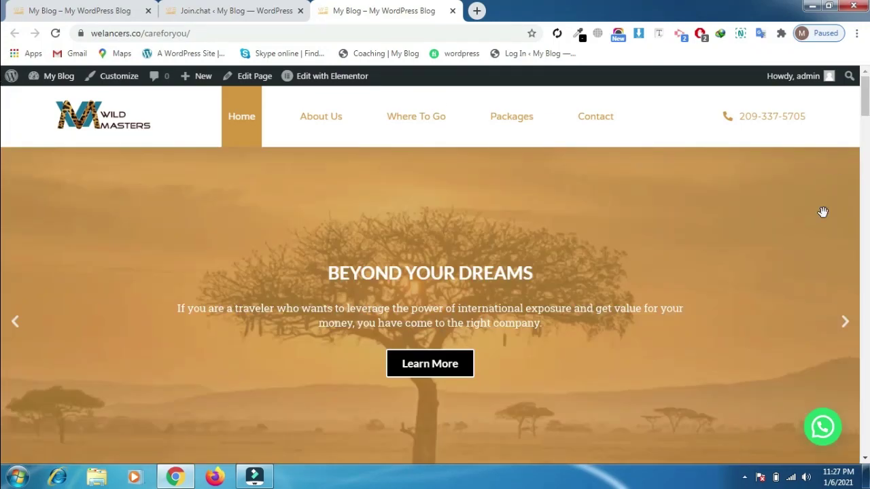